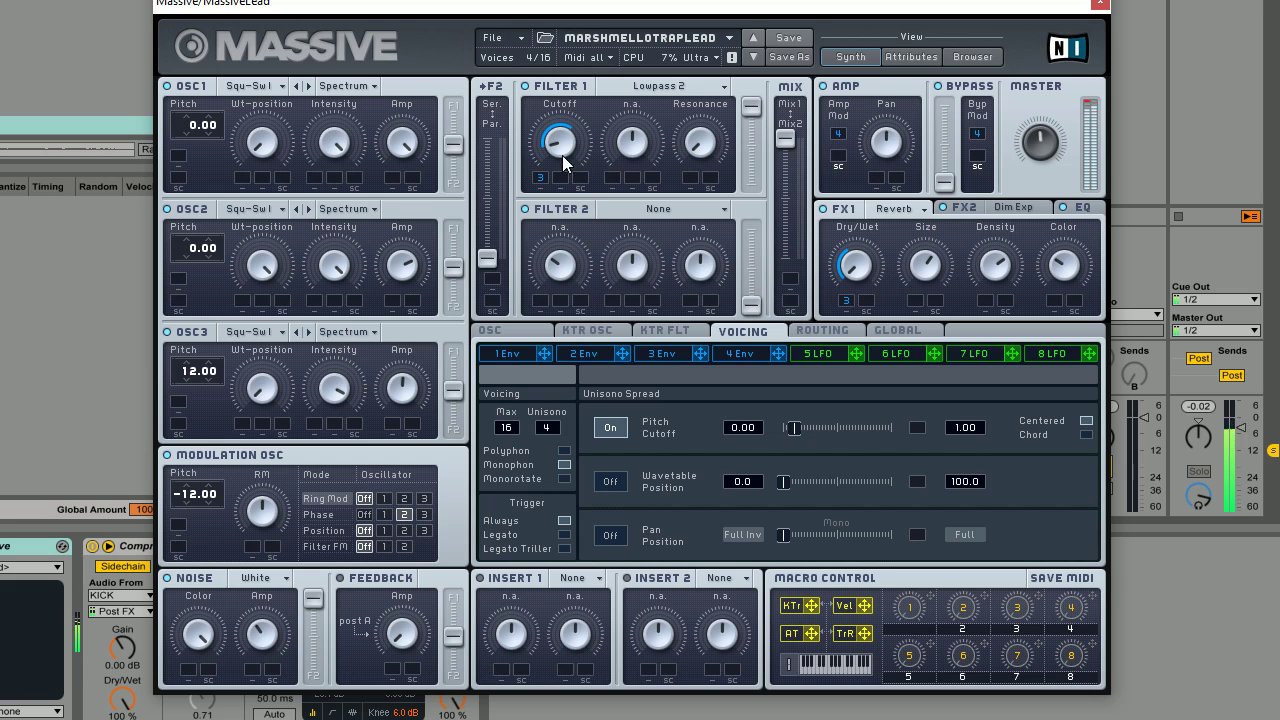
Start a new blank sound in place of the loaded trap lead preset
{"action": "left_click_drag", "start_coordinate": [562, 155], "coordinate": [561, 183]}
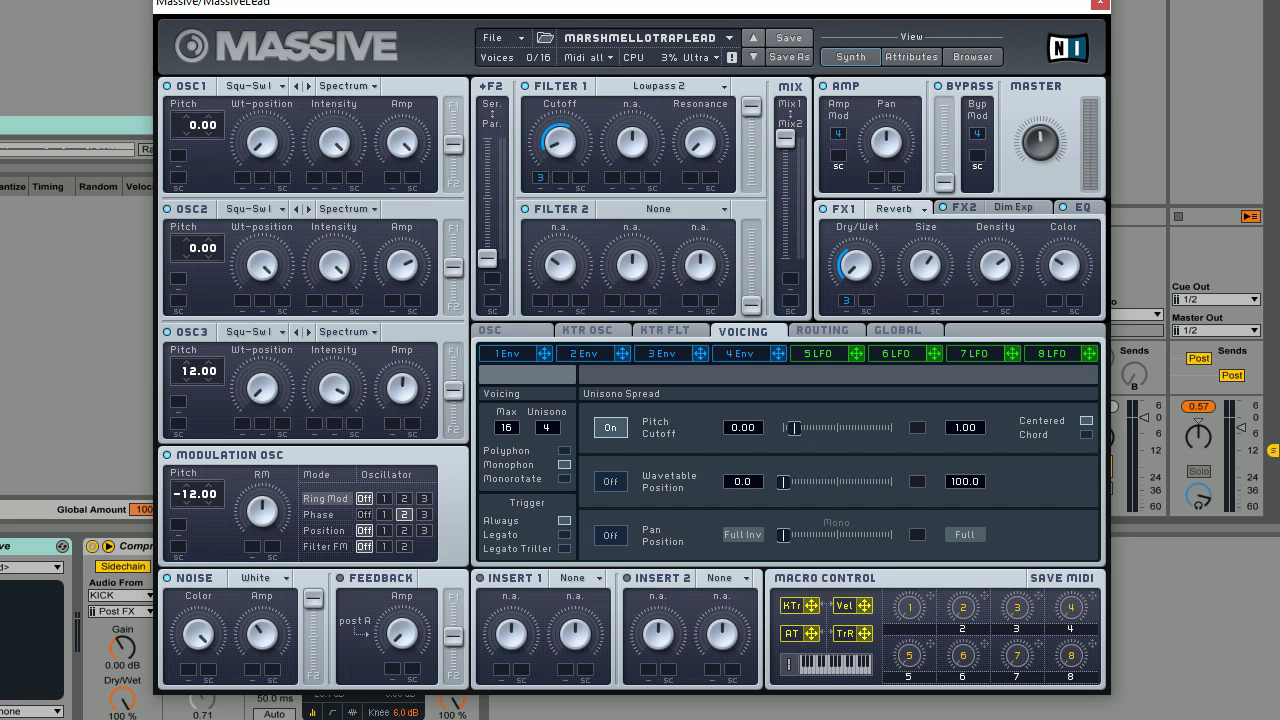
{"action": "left_click", "coordinate": [492, 38]}
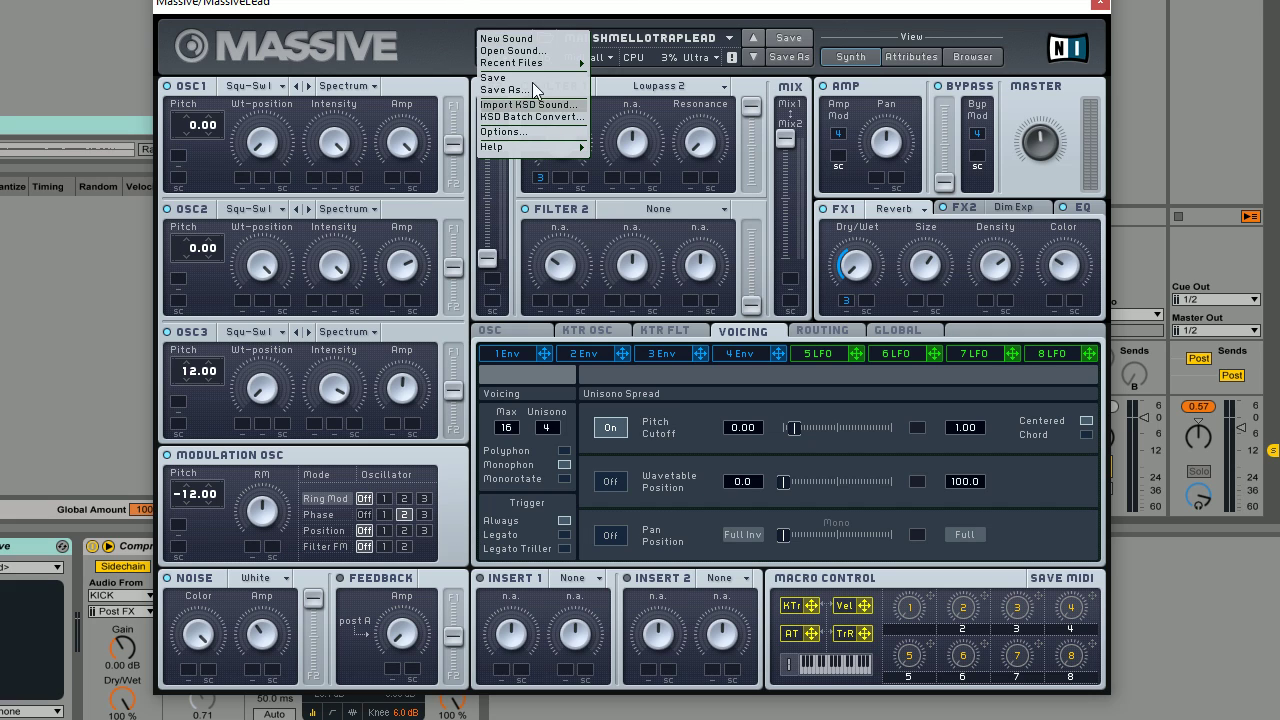
{"action": "left_click", "coordinate": [525, 38]}
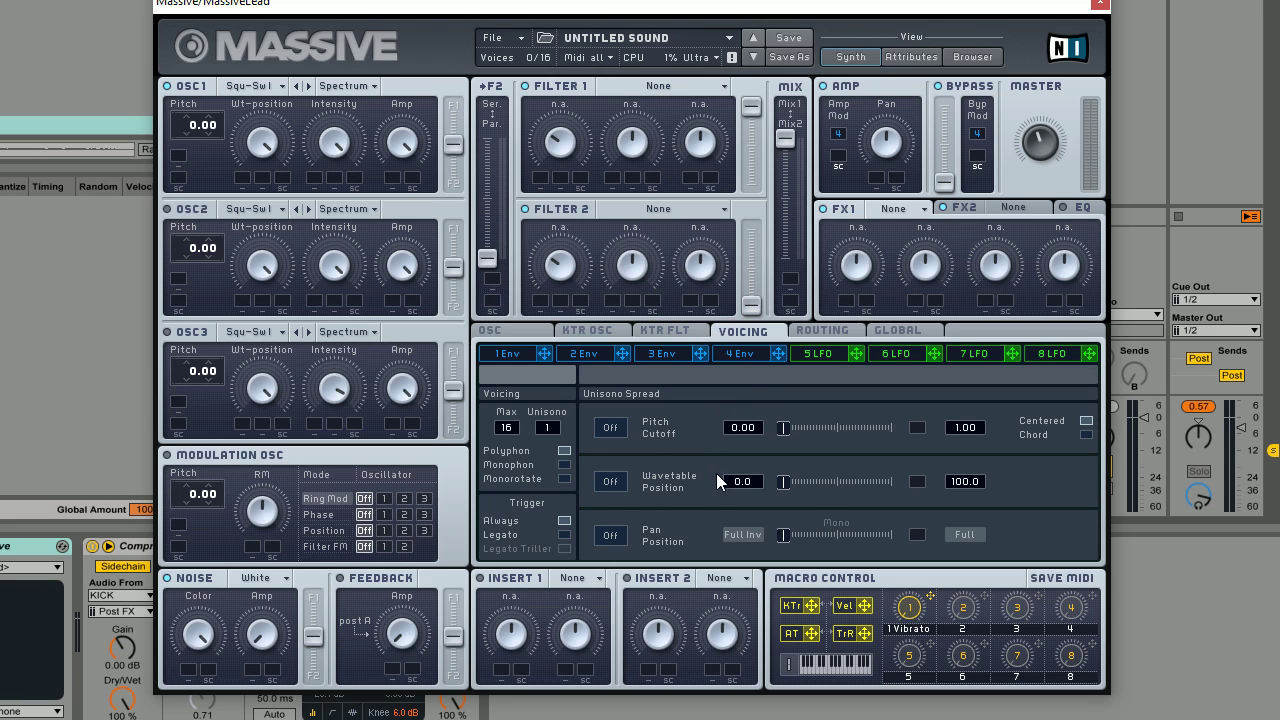
Set the voicing to Monophon with 4 unisono voices and enable a slight pitch cutoff unisono spread
{"action": "left_click", "coordinate": [565, 466]}
{"action": "scroll", "coordinate": [560, 427], "scroll_direction": "up", "scroll_amount": 3}
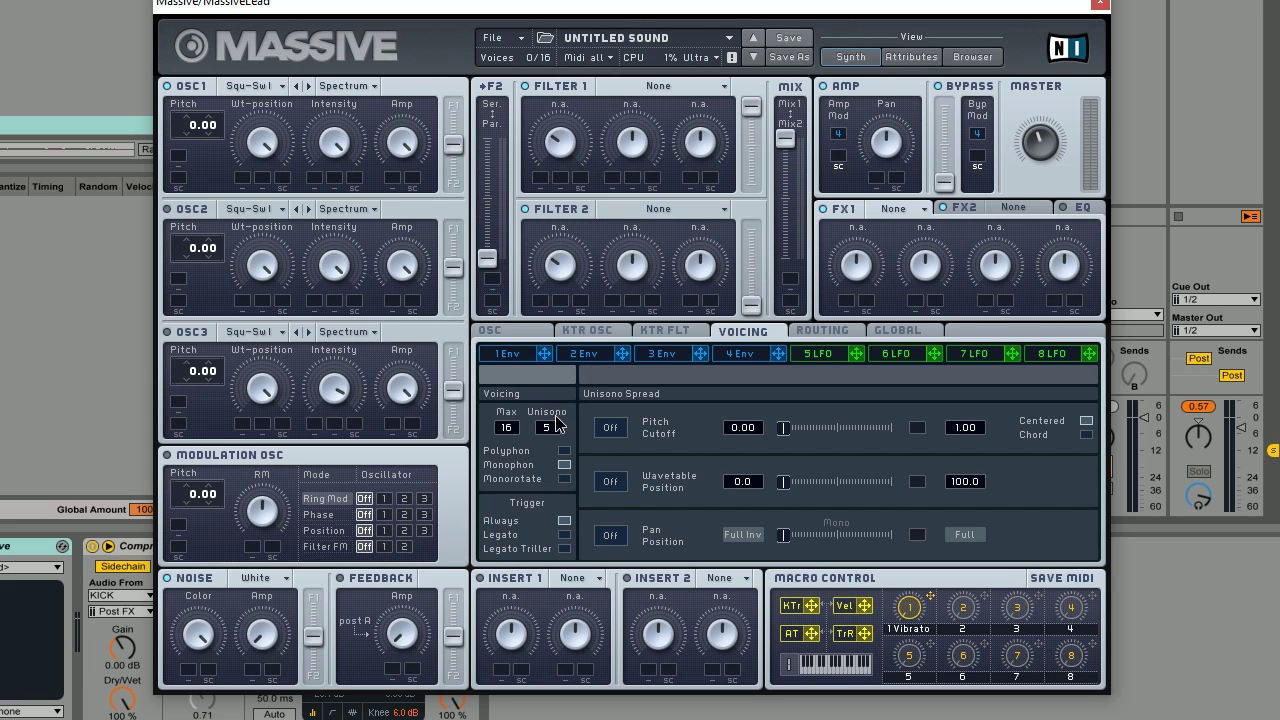
{"action": "left_click", "coordinate": [611, 431]}
{"action": "left_click_drag", "start_coordinate": [786, 430], "coordinate": [795, 431]}
Remove the Vibrato assignment from macro control 1, clearing its modulation of the vibrato rate and depth
{"action": "left_click", "coordinate": [512, 334]}
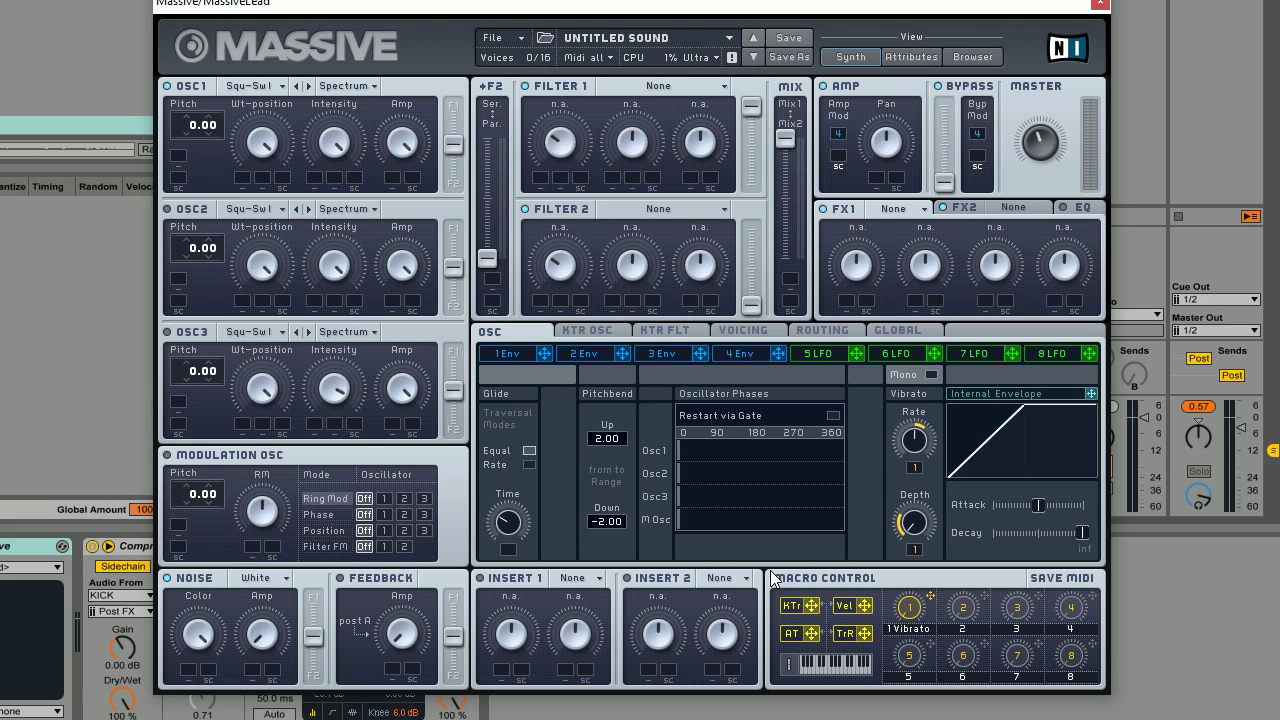
{"action": "right_click", "coordinate": [912, 608]}
{"action": "left_click", "coordinate": [950, 677]}
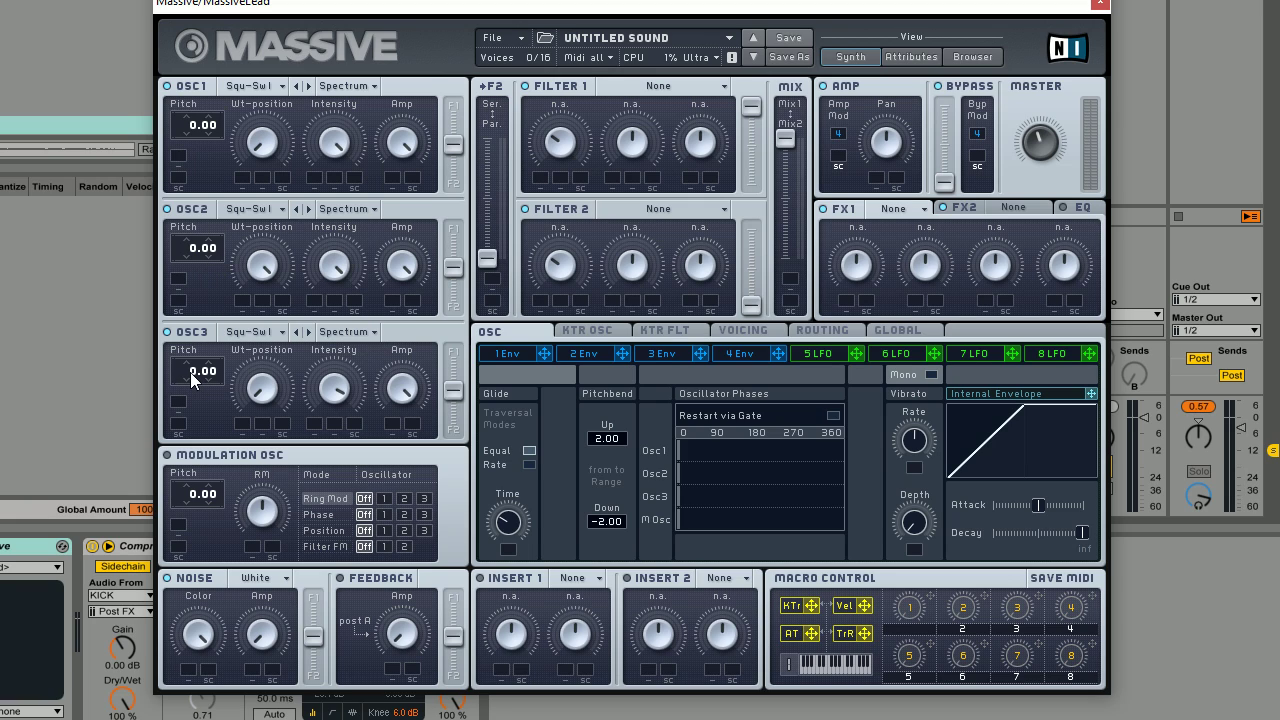
Pitch oscillator 3 to 12.00, reduce the amps of oscillators 2 and 3, and phase-modulate oscillator 2 at pitch -12.00
{"action": "left_click_drag", "start_coordinate": [190, 372], "coordinate": [199, 352]}
{"action": "left_click_drag", "start_coordinate": [397, 268], "coordinate": [398, 299]}
{"action": "left_click_drag", "start_coordinate": [403, 388], "coordinate": [393, 477]}
{"action": "left_click", "coordinate": [401, 515]}
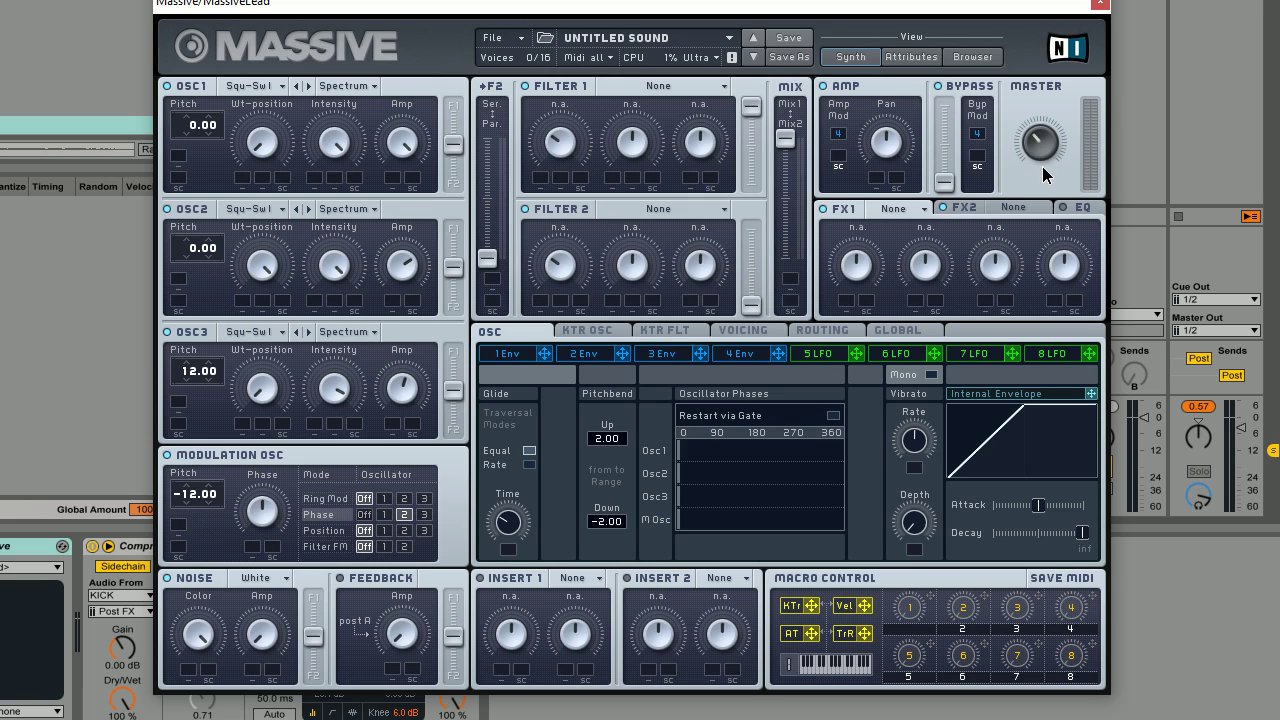
Adjust the master volume and route the white noise fully to filter 1 at a reduced amp
{"action": "left_click_drag", "start_coordinate": [1045, 157], "coordinate": [1043, 153]}
{"action": "left_click_drag", "start_coordinate": [304, 636], "coordinate": [309, 534]}
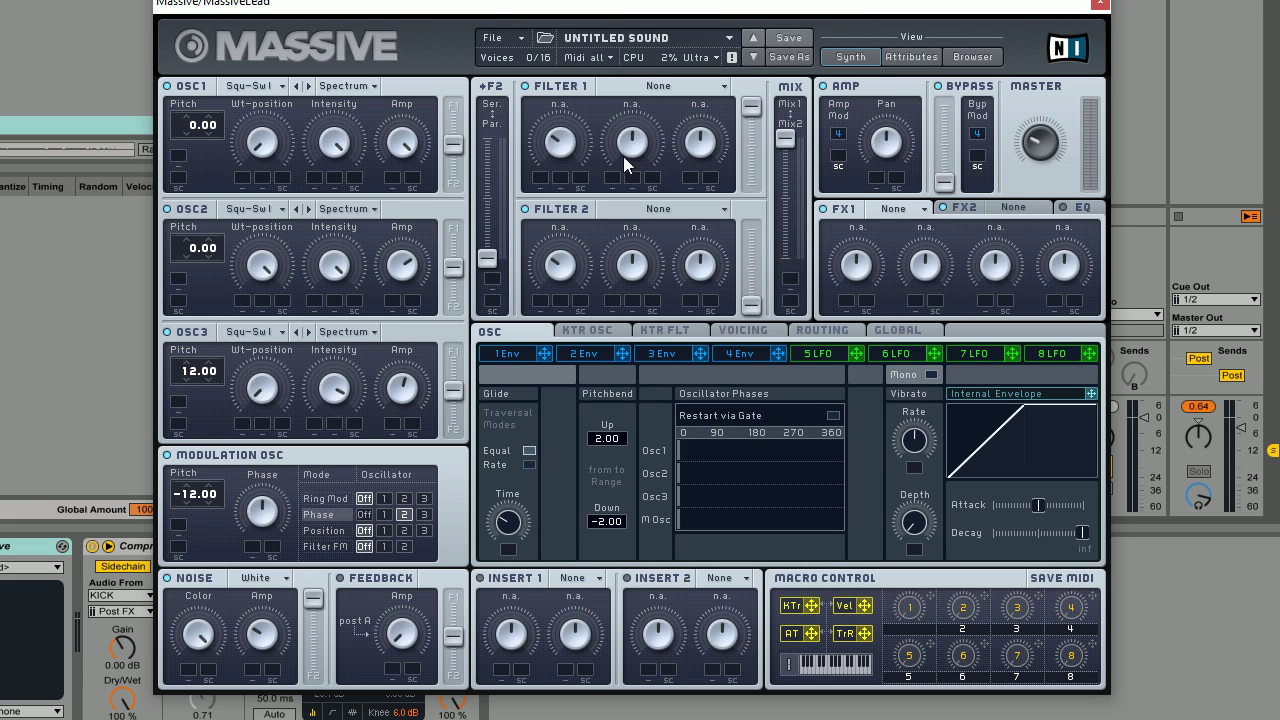
Set Filter 1 to Lowpass 2 with a low cutoff and modulate the cutoff upward with envelope 3
{"action": "left_click", "coordinate": [666, 90]}
{"action": "left_click", "coordinate": [650, 111]}
{"action": "left_click_drag", "start_coordinate": [559, 156], "coordinate": [544, 119]}
{"action": "left_click", "coordinate": [662, 353]}
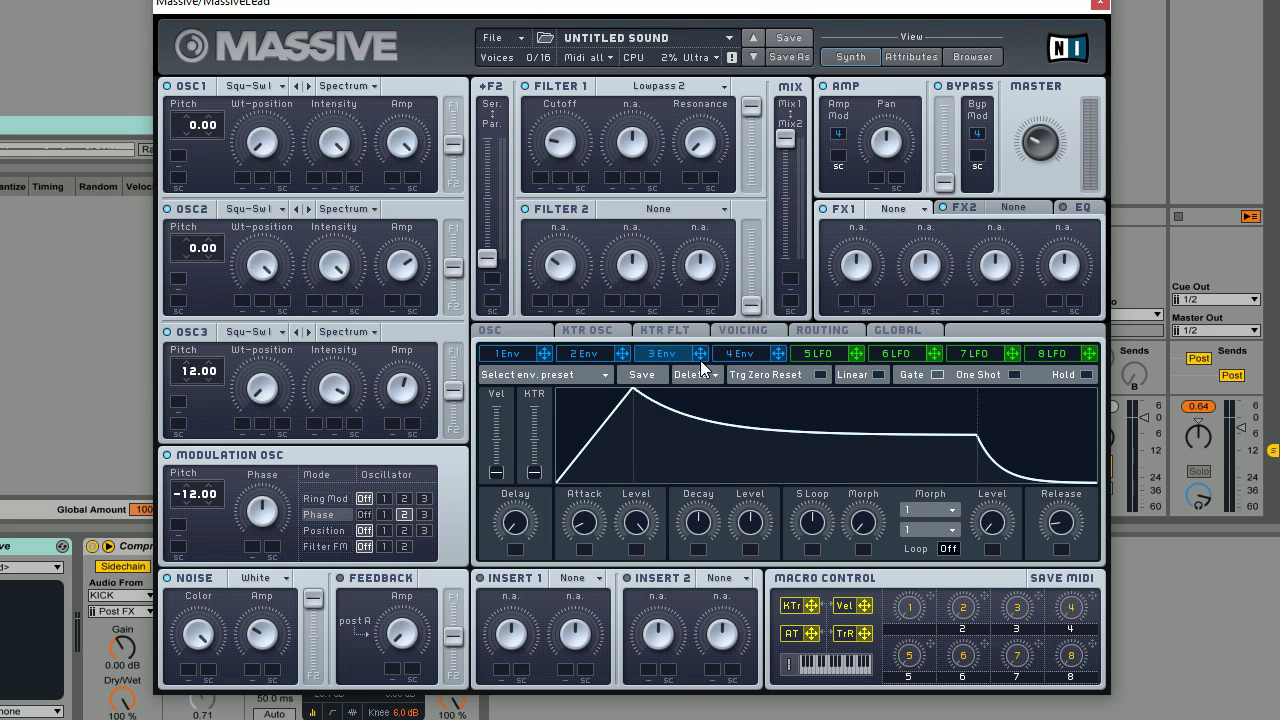
{"action": "left_click_drag", "start_coordinate": [700, 353], "coordinate": [540, 177]}
Shape envelope 3 with a slightly longer attack, a lower decay level and a longer release
{"action": "left_click_drag", "start_coordinate": [588, 532], "coordinate": [591, 535]}
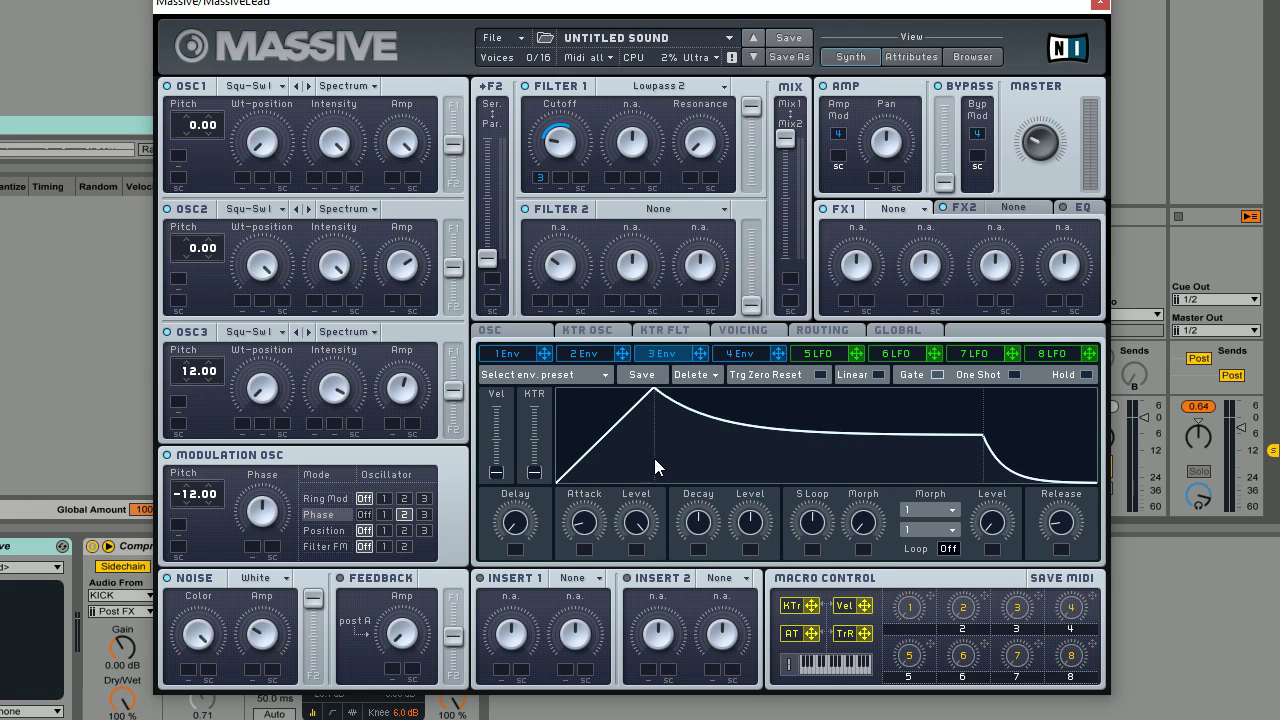
{"action": "left_click_drag", "start_coordinate": [708, 530], "coordinate": [745, 575]}
{"action": "left_click_drag", "start_coordinate": [1067, 508], "coordinate": [1066, 485]}
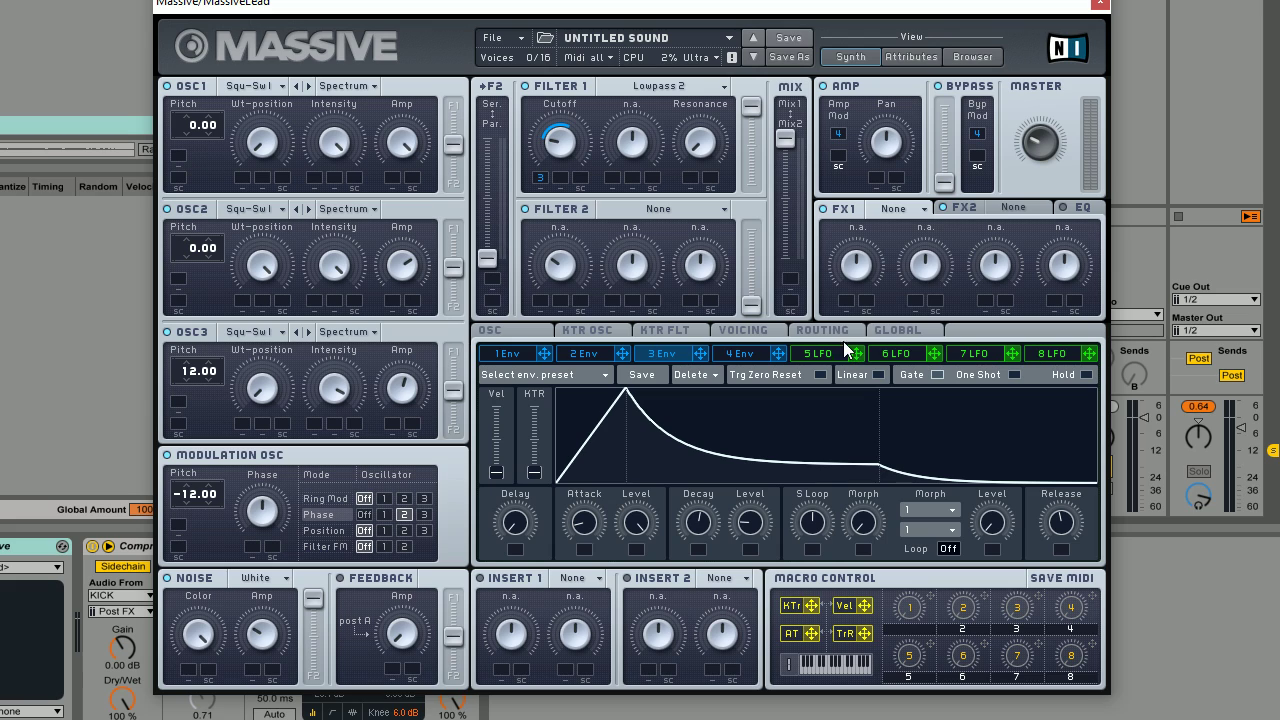
Load Reverb in FX1, turn its dry/wet down to minimum and modulate it upward with envelope 3
{"action": "left_click", "coordinate": [920, 209]}
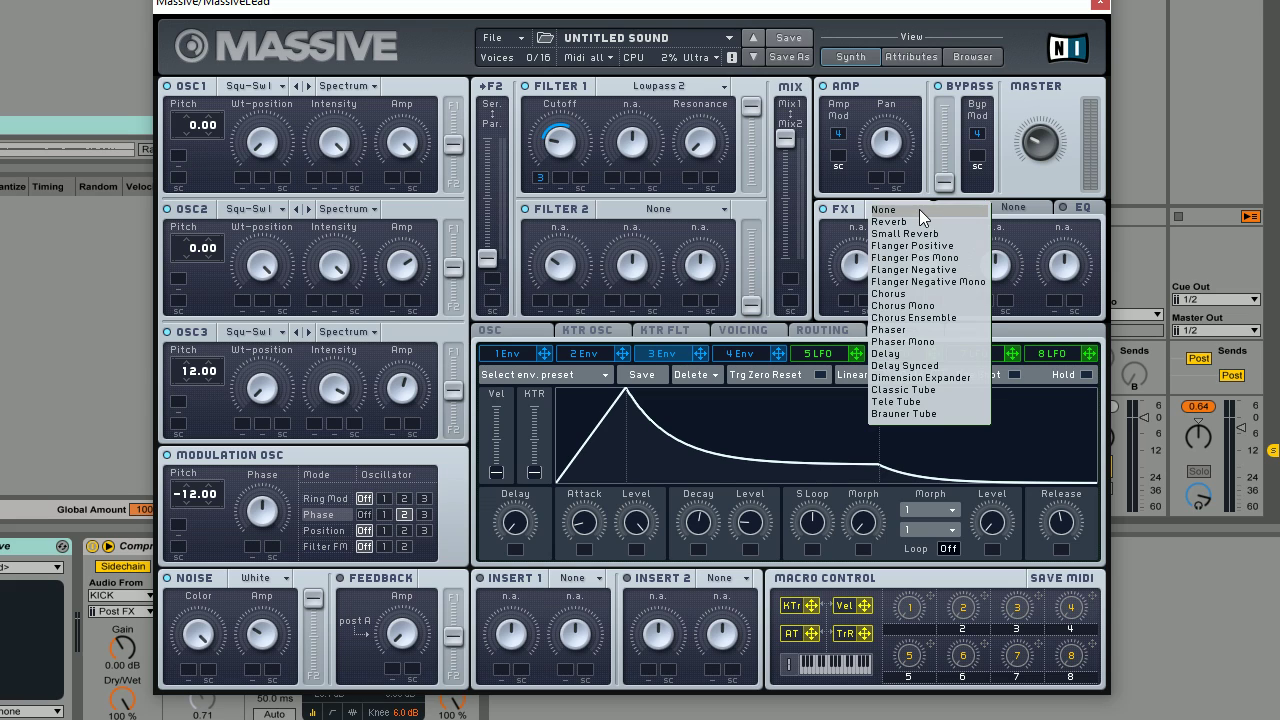
{"action": "left_click", "coordinate": [920, 222]}
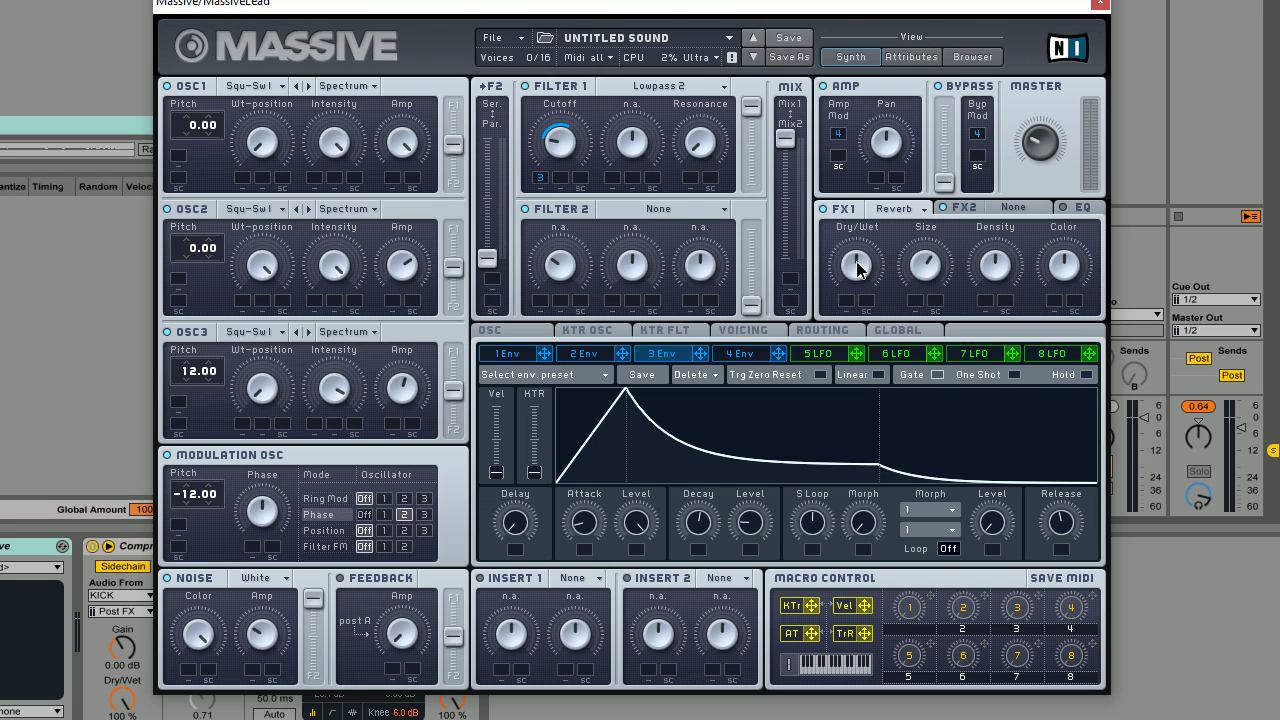
{"action": "left_click_drag", "start_coordinate": [857, 266], "coordinate": [857, 300]}
{"action": "left_click_drag", "start_coordinate": [700, 354], "coordinate": [862, 260]}
Shape envelope 4 with a slightly longer attack, a lower decay level and a longer release
{"action": "left_click", "coordinate": [741, 353]}
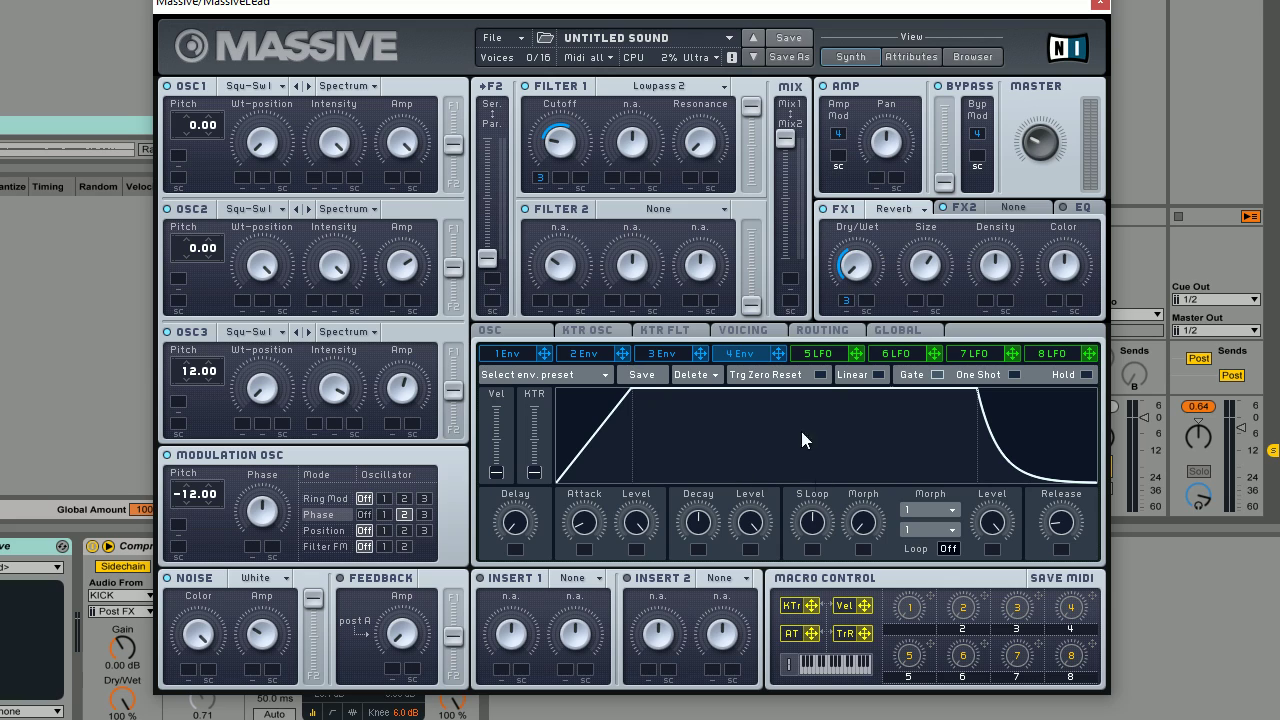
{"action": "left_click_drag", "start_coordinate": [592, 528], "coordinate": [592, 506]}
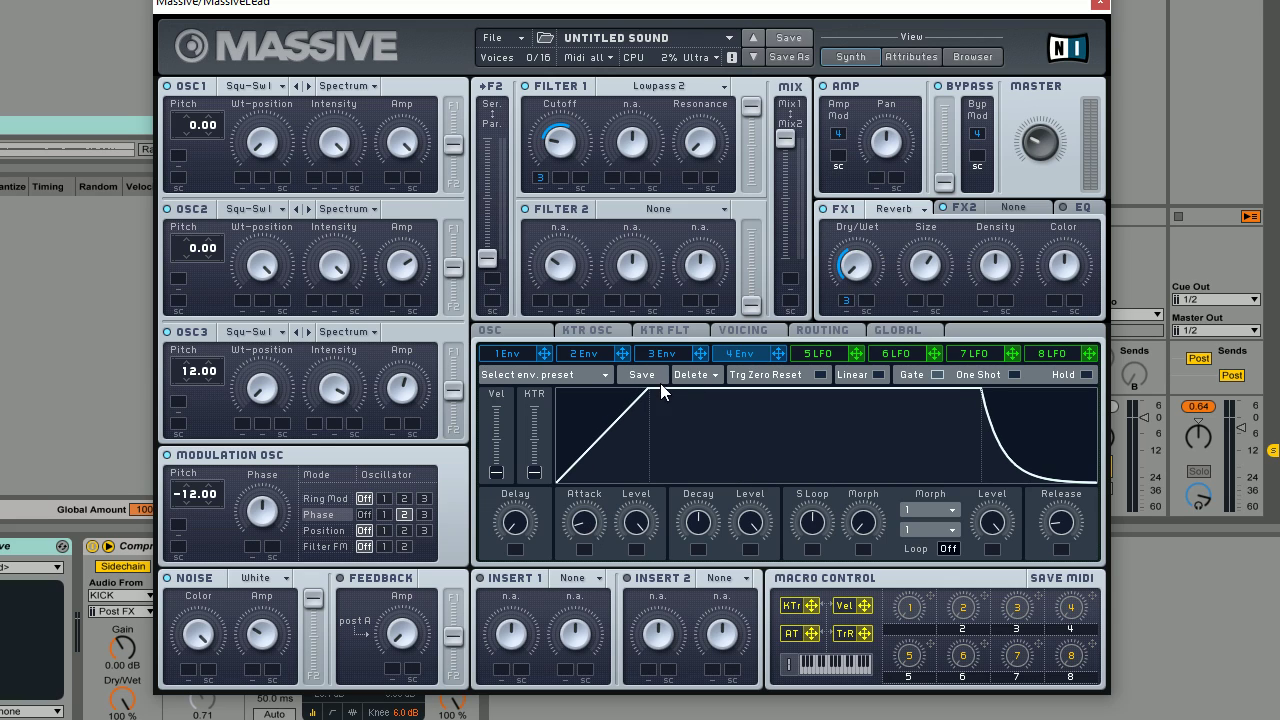
{"action": "left_click_drag", "start_coordinate": [758, 533], "coordinate": [754, 595]}
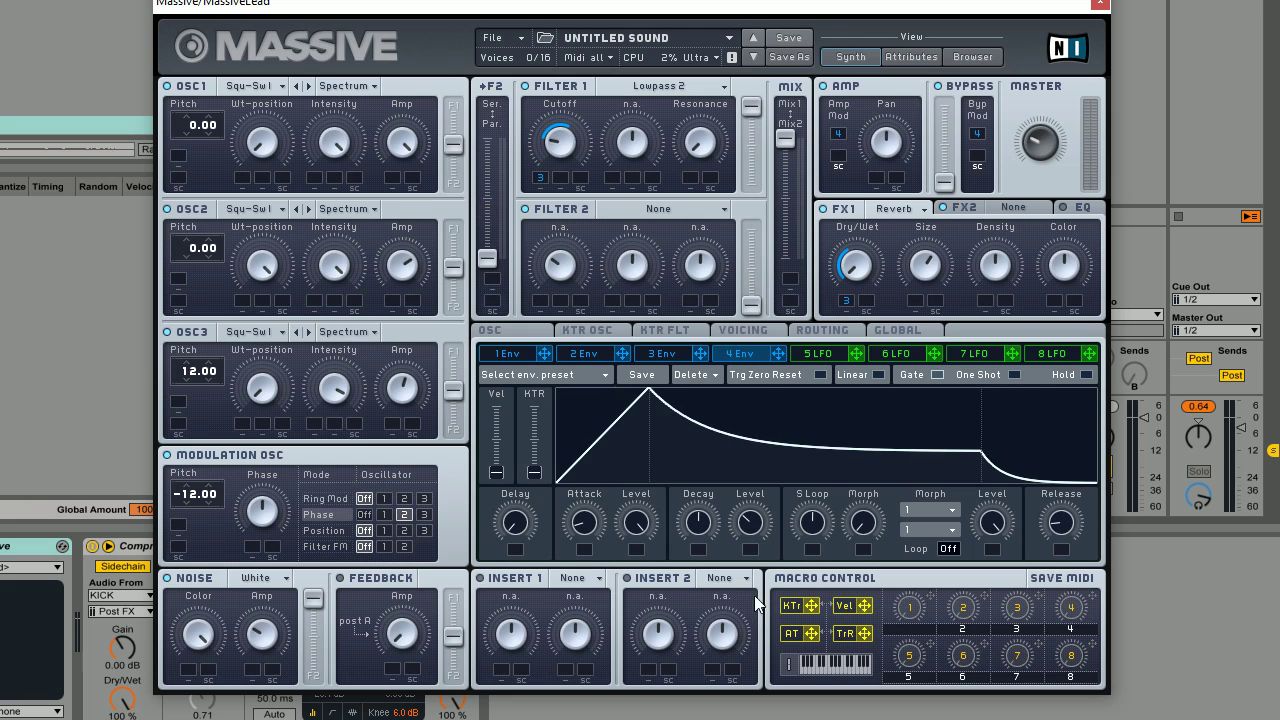
{"action": "left_click_drag", "start_coordinate": [765, 522], "coordinate": [750, 538]}
{"action": "left_click_drag", "start_coordinate": [1071, 542], "coordinate": [1071, 524]}
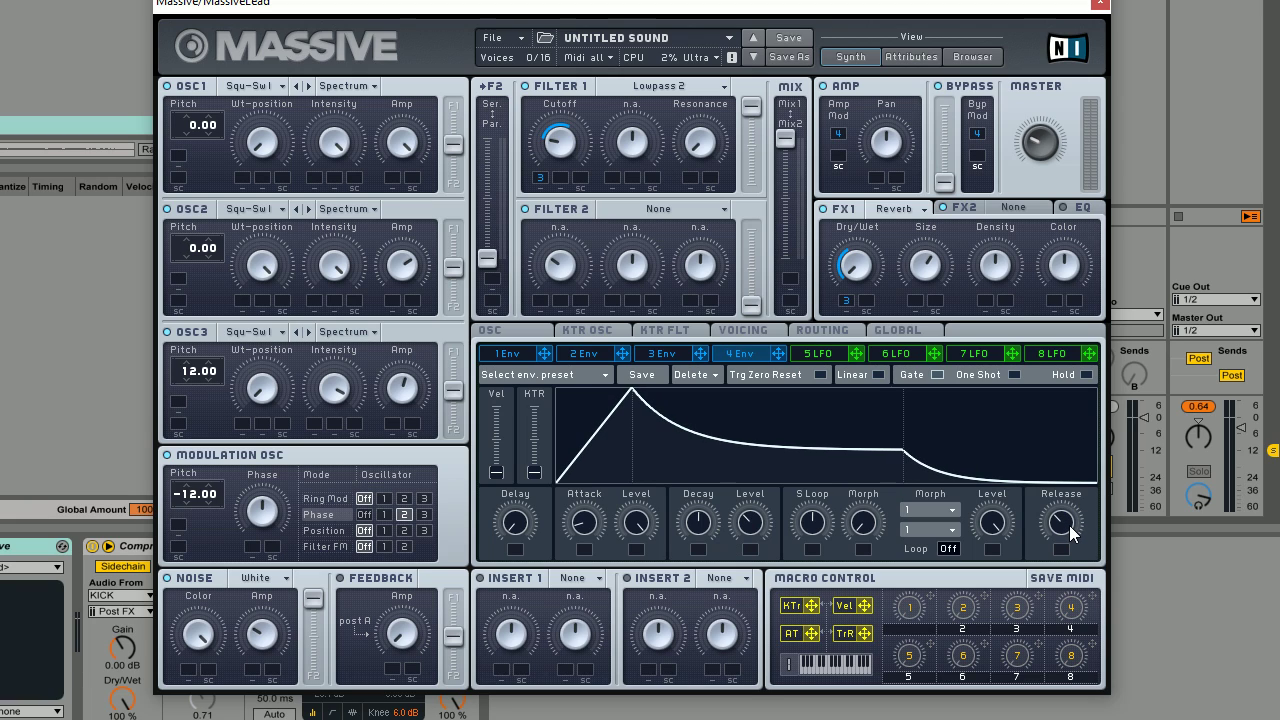
Load the Dimension Expander effect in FX2
{"action": "left_click", "coordinate": [1019, 204]}
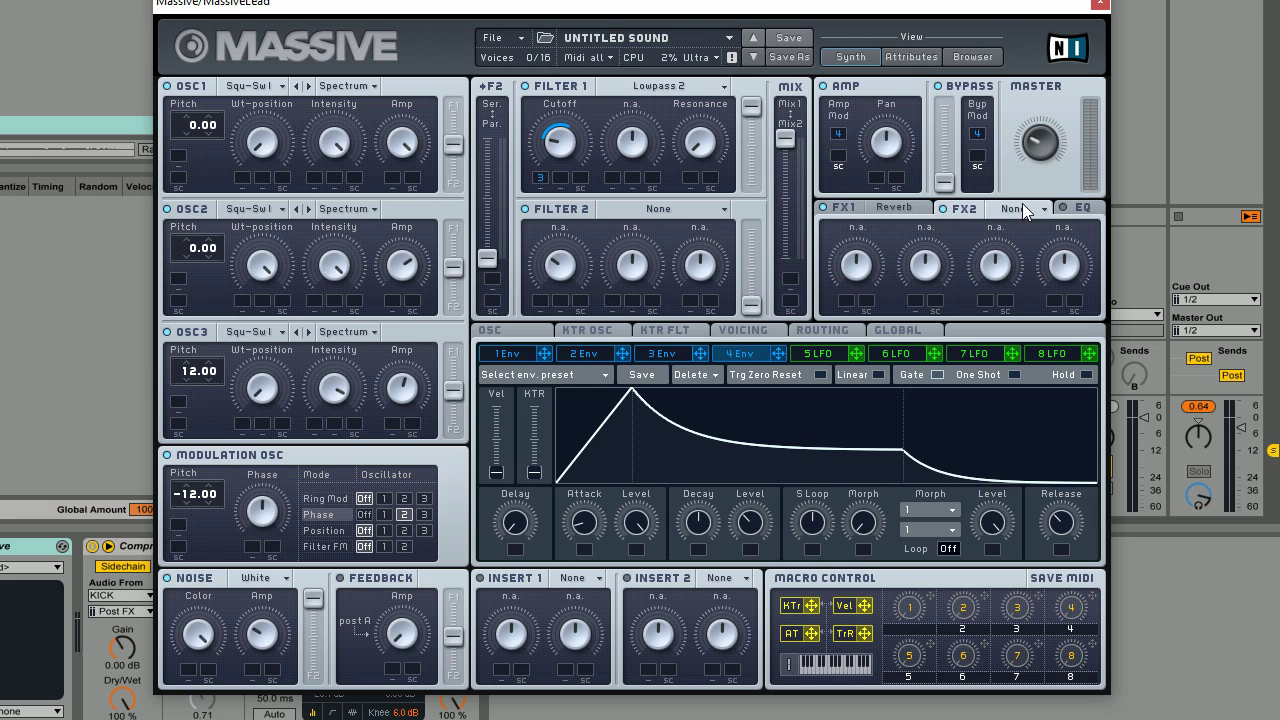
{"action": "left_click", "coordinate": [1029, 215]}
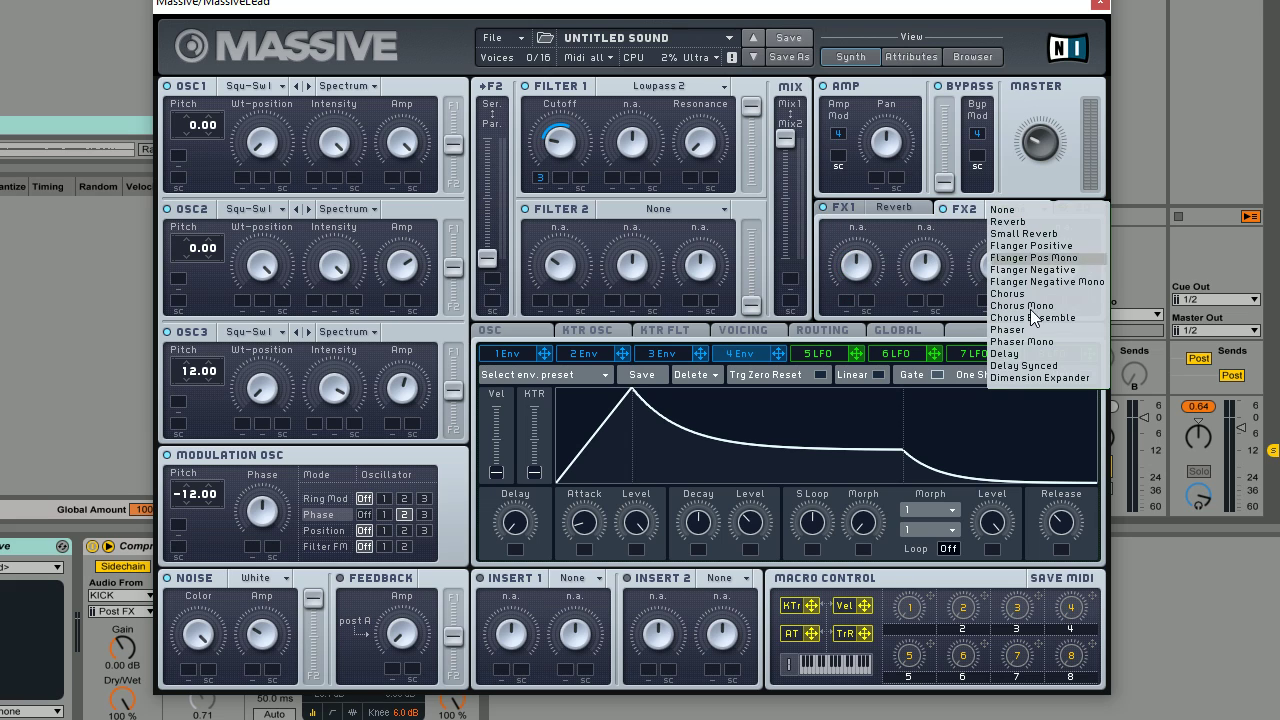
{"action": "left_click", "coordinate": [1066, 377]}
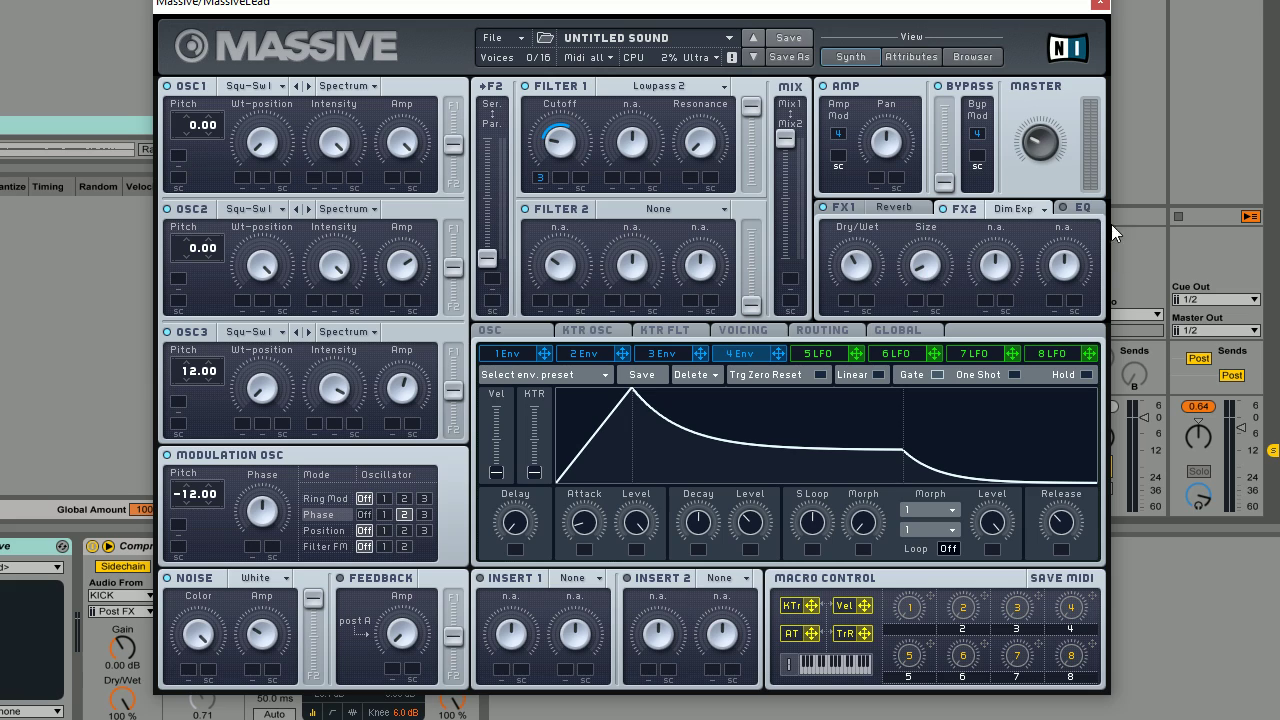
Enable the EQ with reduced low shelf, boost and frequency, and raise the master volume
{"action": "left_click", "coordinate": [1080, 210]}
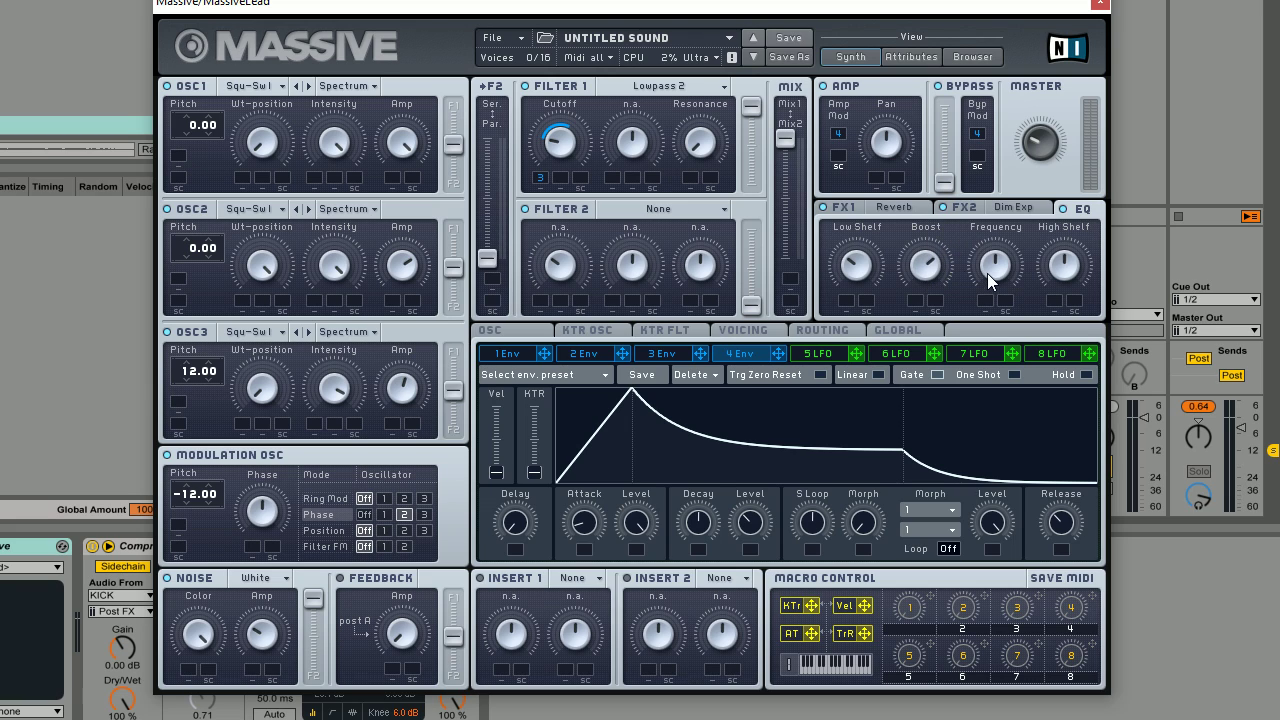
{"action": "left_click_drag", "start_coordinate": [1006, 285], "coordinate": [1012, 228]}
{"action": "left_click_drag", "start_coordinate": [918, 262], "coordinate": [922, 242]}
{"action": "left_click_drag", "start_coordinate": [1002, 236], "coordinate": [996, 242]}
{"action": "left_click_drag", "start_coordinate": [990, 275], "coordinate": [992, 286]}
{"action": "mouse_move", "coordinate": [944, 292]}
{"action": "left_mouse_down"}
{"action": "mouse_move", "coordinate": [932, 308]}
{"action": "mouse_move", "coordinate": [928, 280]}
{"action": "mouse_move", "coordinate": [935, 330]}
{"action": "mouse_move", "coordinate": [925, 241]}
{"action": "mouse_move", "coordinate": [930, 288]}
{"action": "left_mouse_up"}
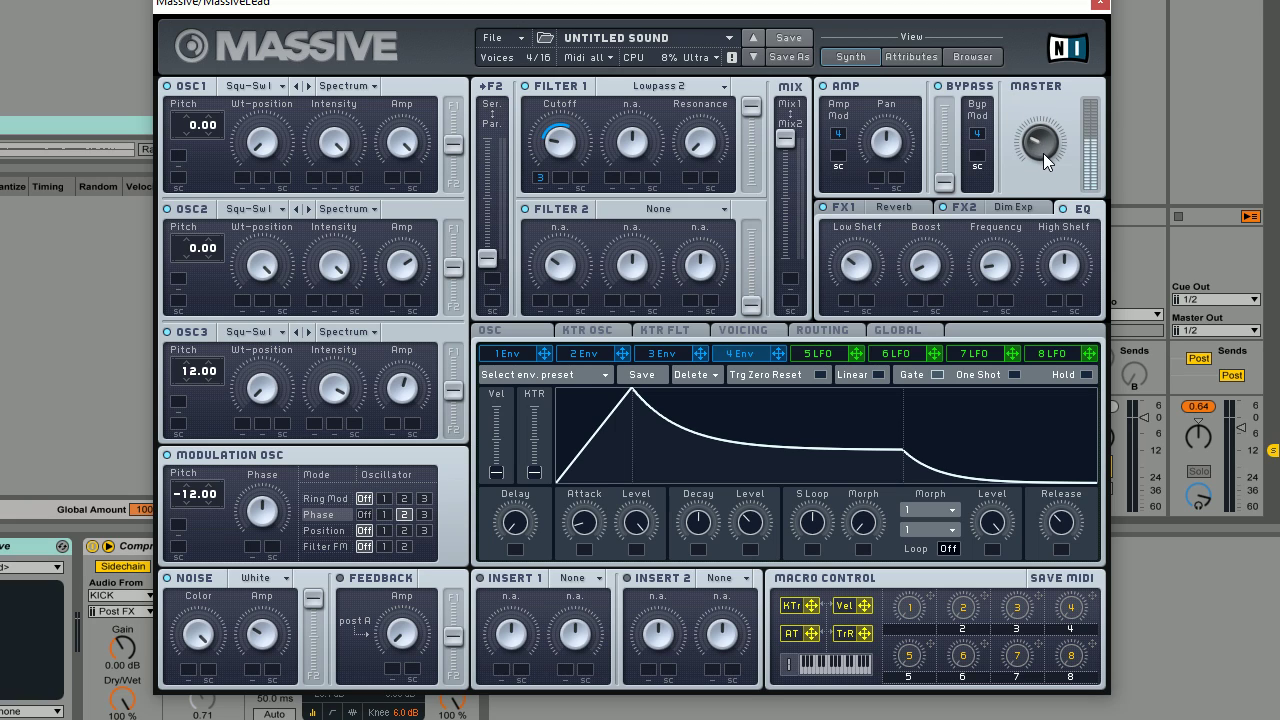
{"action": "left_click_drag", "start_coordinate": [1045, 156], "coordinate": [1048, 127]}
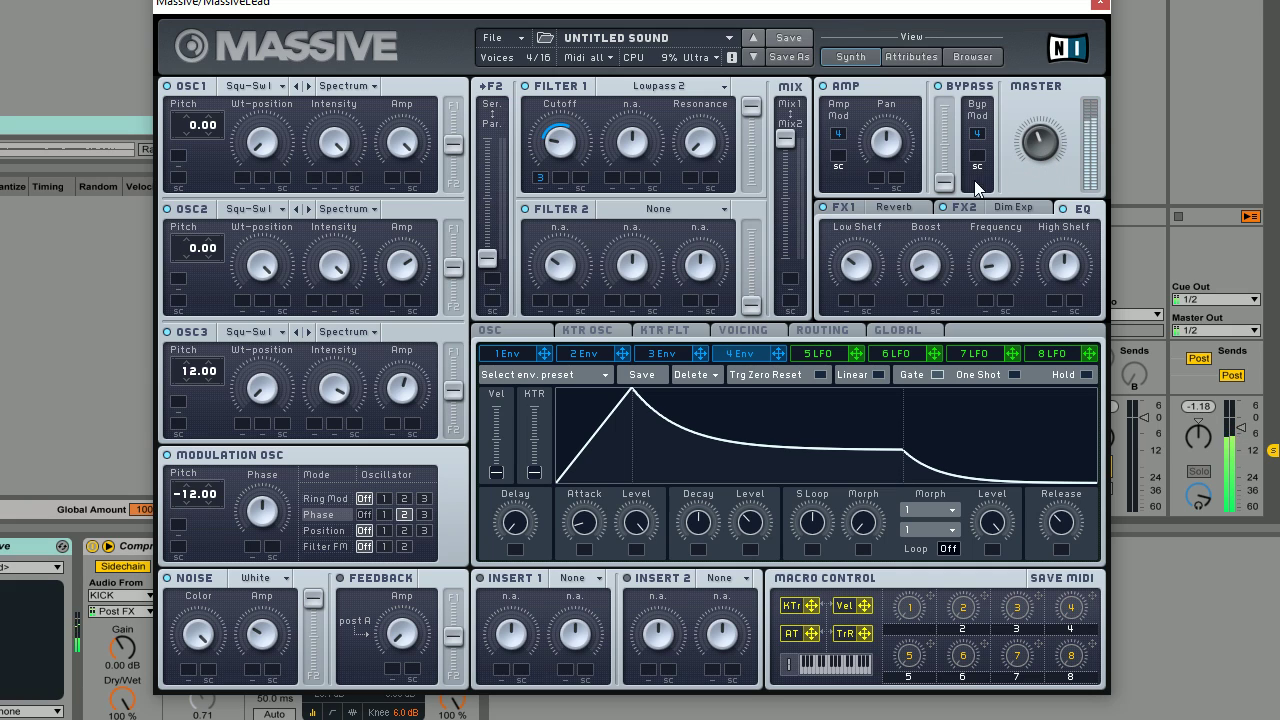
Open the FX1 reverb settings
{"action": "left_click", "coordinate": [904, 206]}
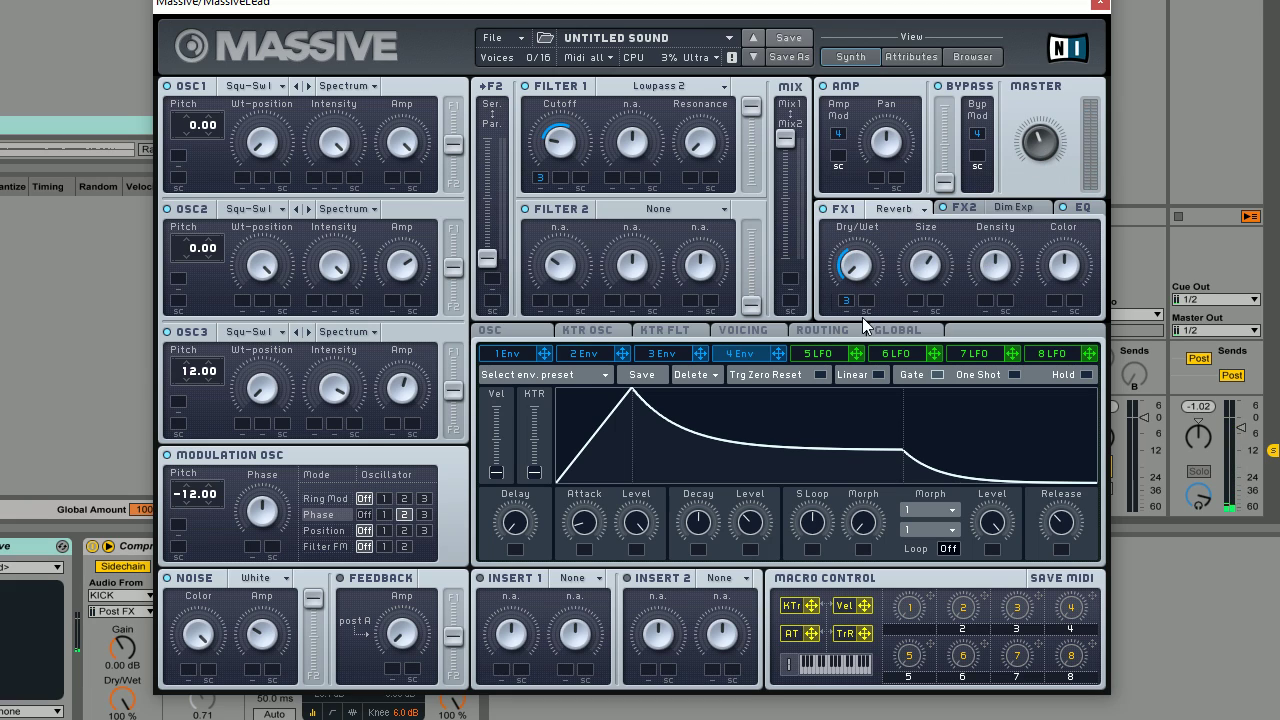